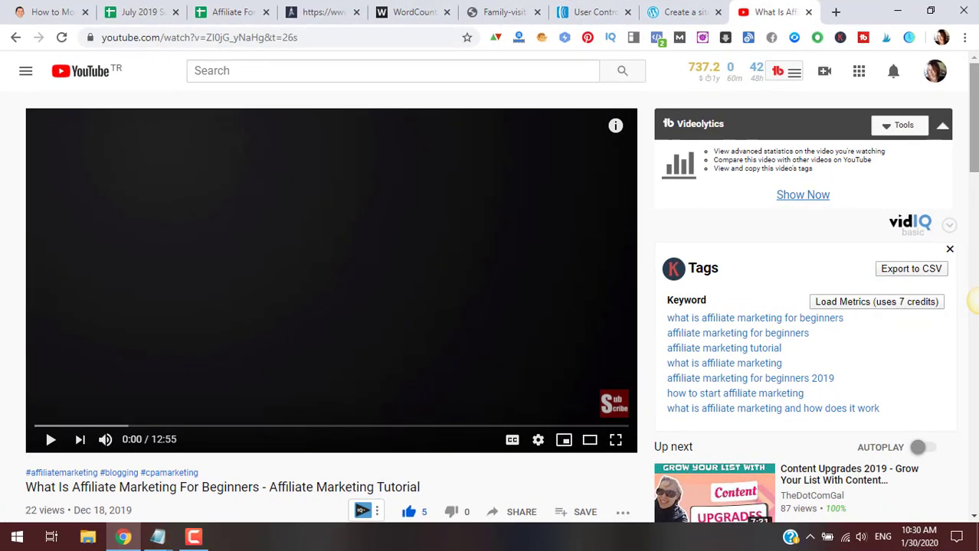
Expand the affiliate marketing video's description and review the hashtags placed in it
scroll(280, 203, down, 3)
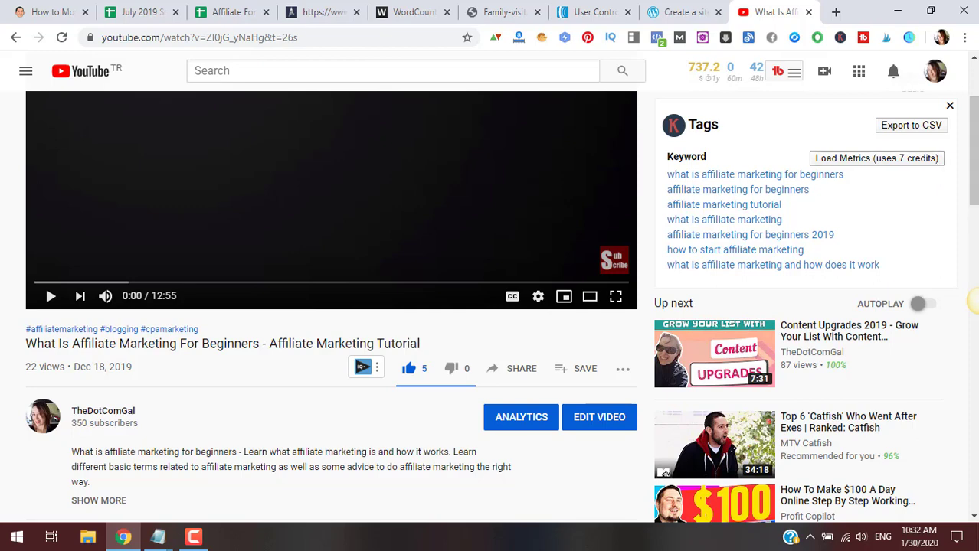
scroll(903, 238, down, 1)
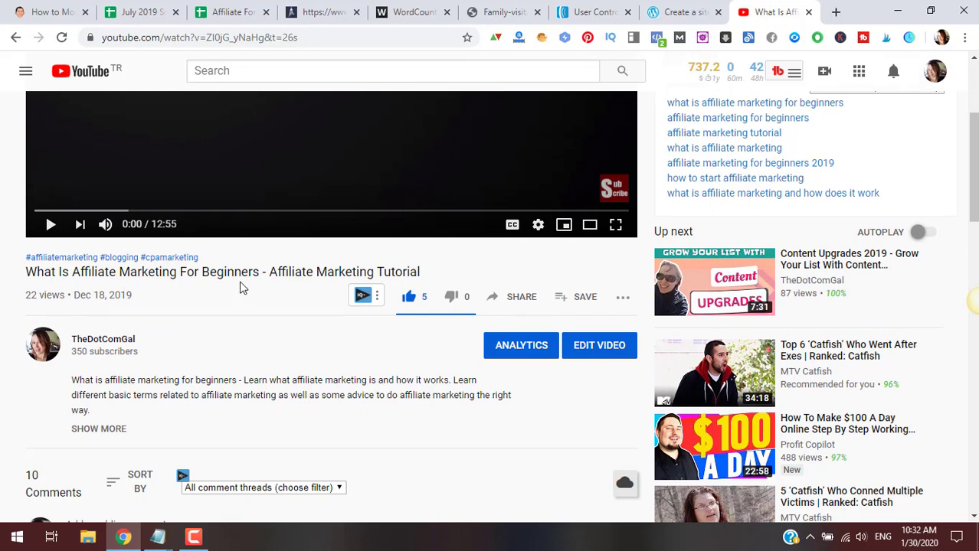
click(99, 430)
scroll(429, 268, down, 2)
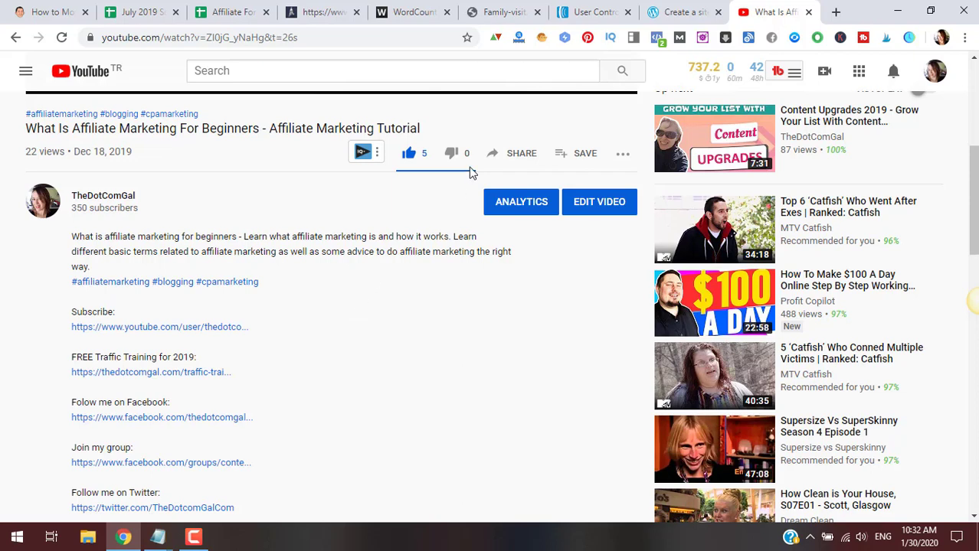
Open the video for editing, append #affiliatemarketing to the end of its title, and save the change
click(600, 213)
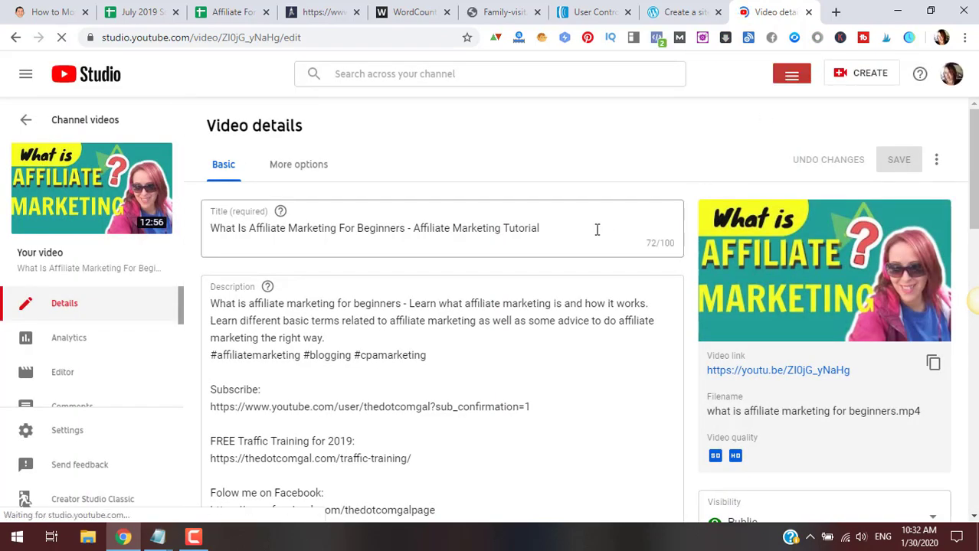
click(597, 228)
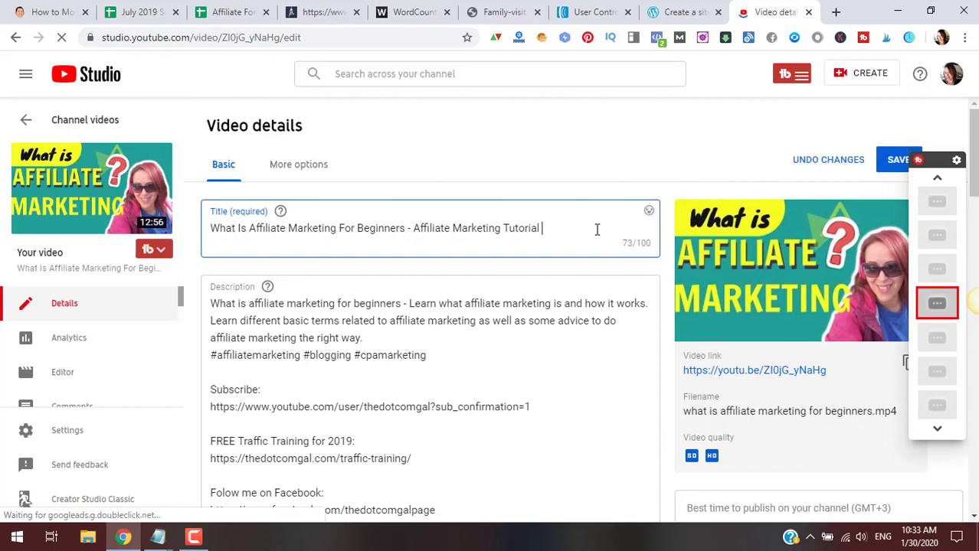
text(#affiliatemarketing)
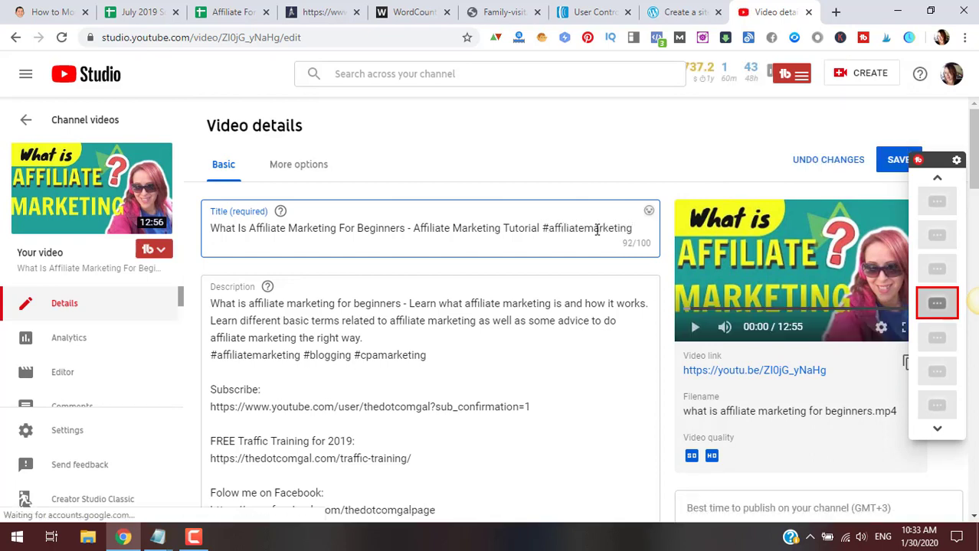
click(897, 159)
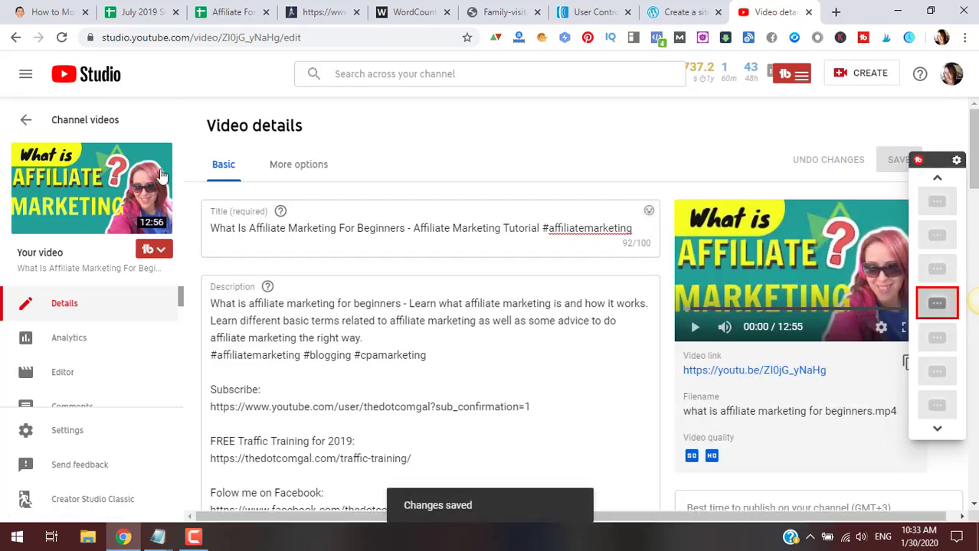
Open the edited video's watch page and check how the hashtag is displayed in the title
click(110, 188)
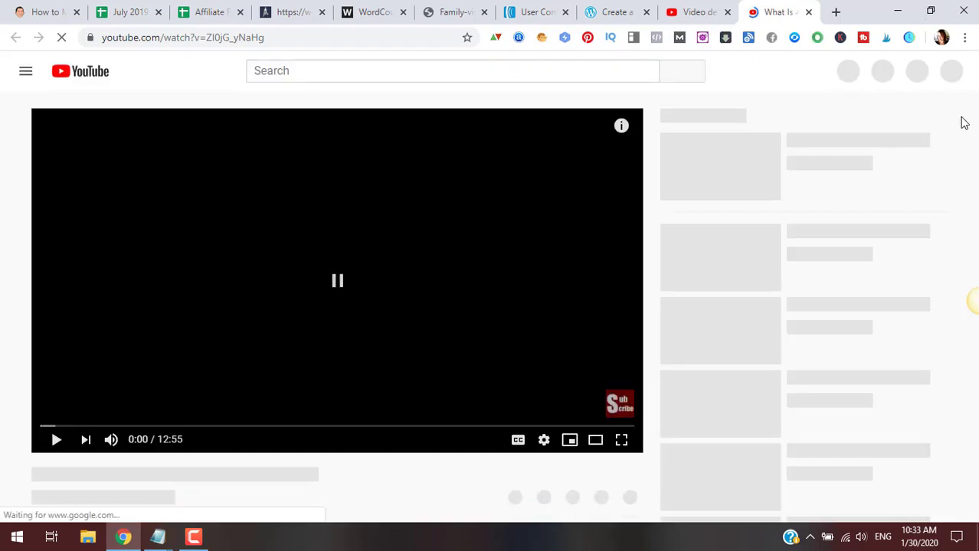
scroll(961, 121, down, 2)
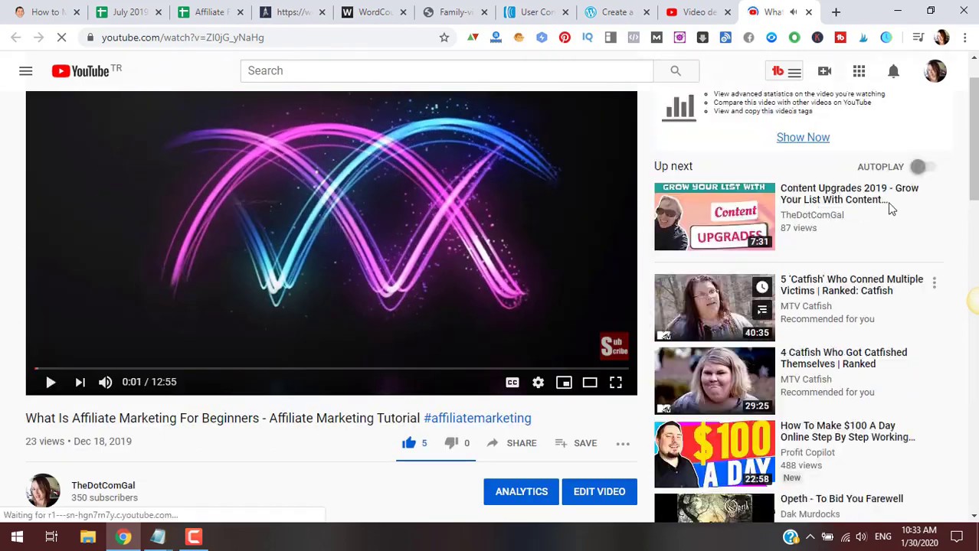
scroll(889, 280, down, 2)
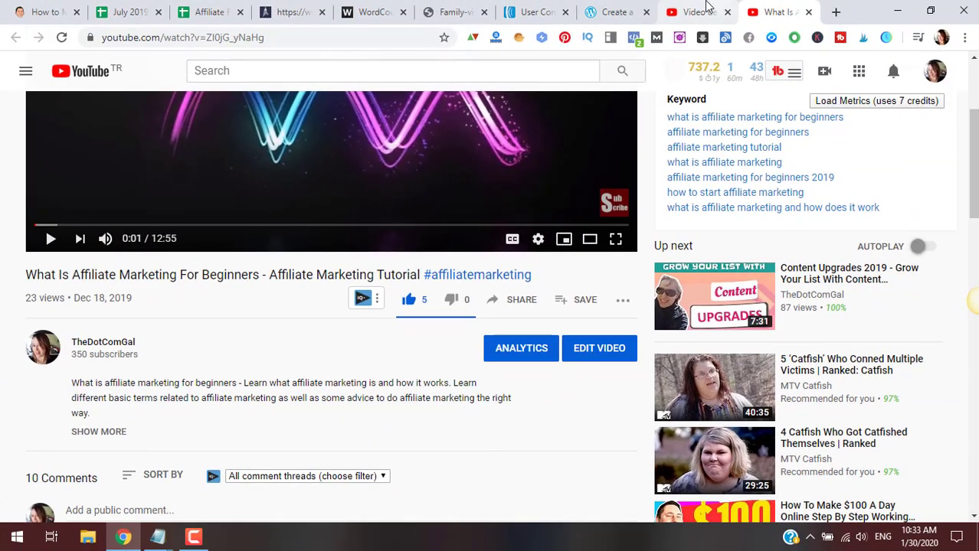
Return to the video's details, delete #affiliatemarketing from the title, and save the change
click(708, 10)
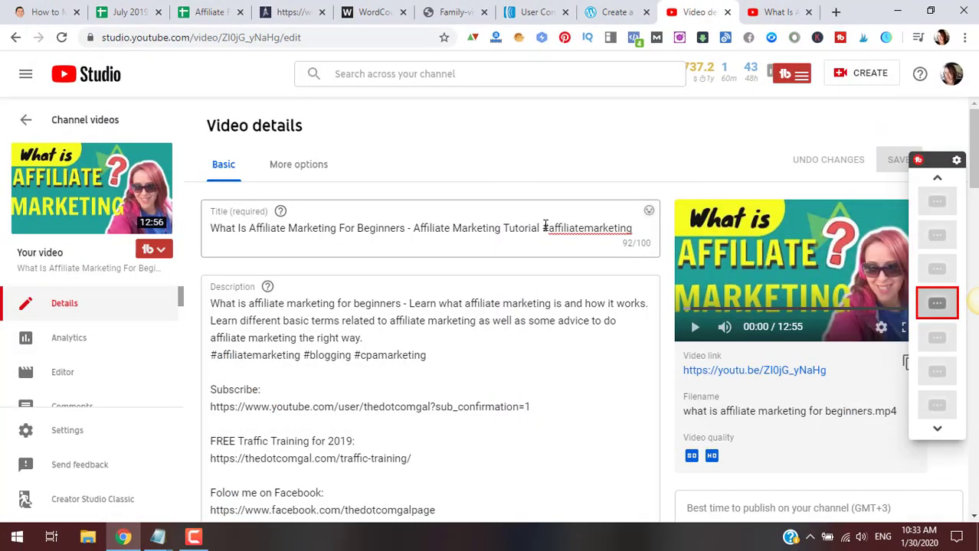
drag(543, 228, 634, 228)
key(BackSpace)
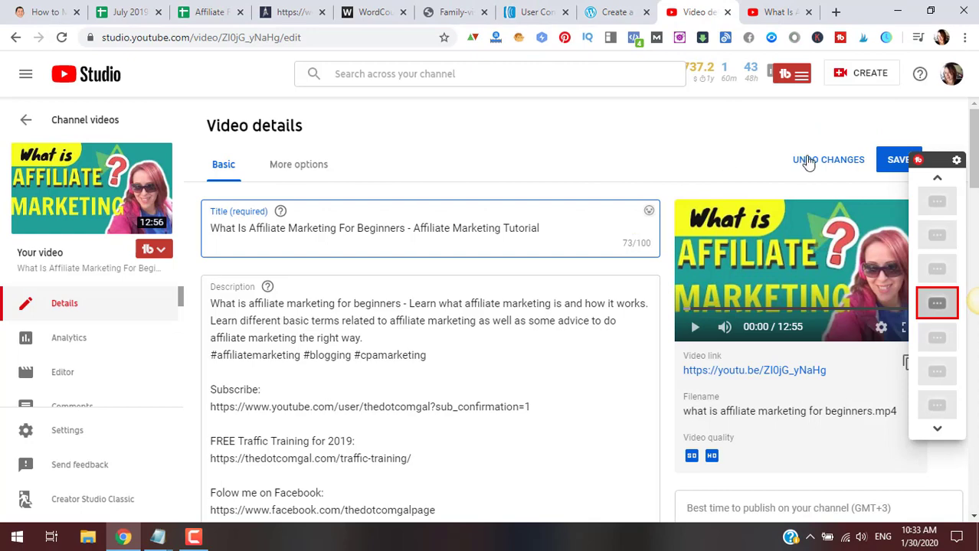
click(898, 161)
Close the old watch page, reopen the video in a new one, pause playback, and check the hashtags around the title
click(814, 12)
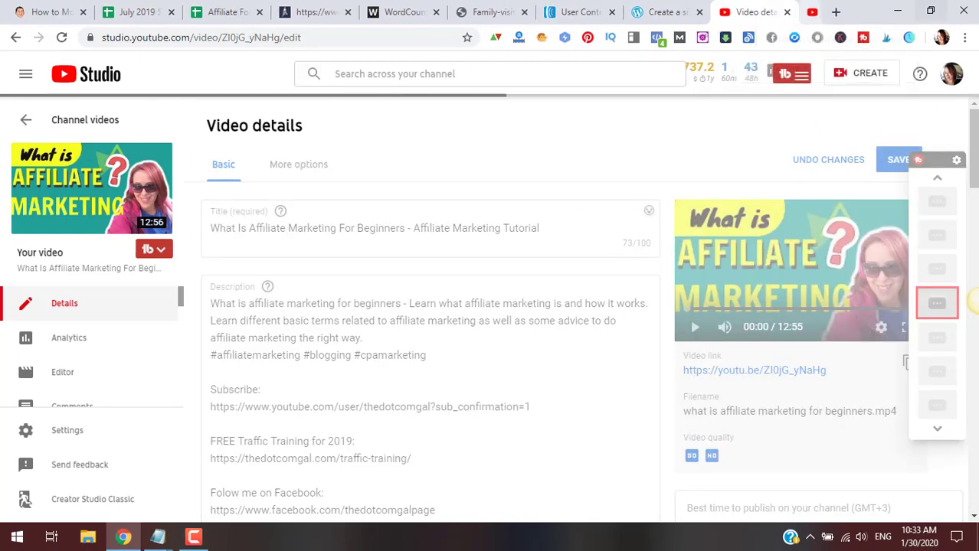
click(92, 187)
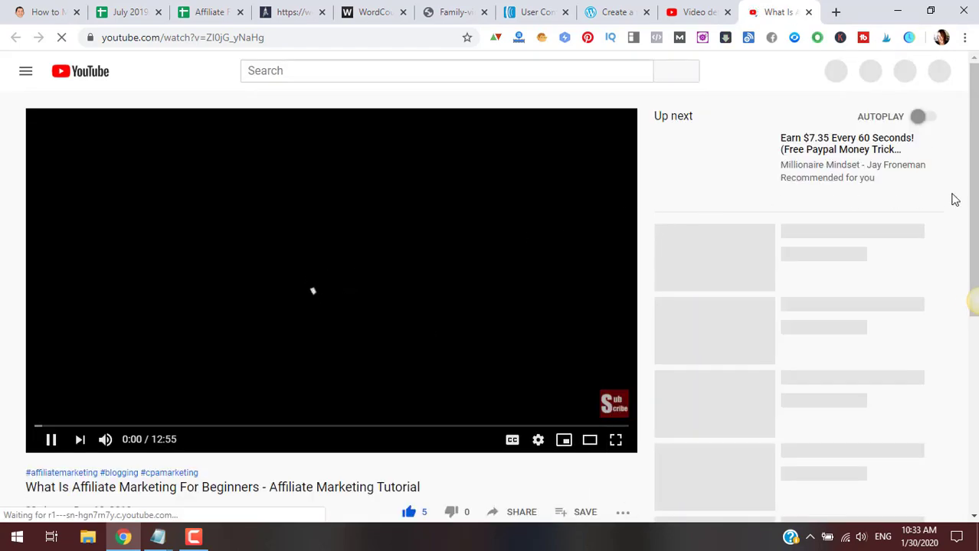
scroll(390, 274, down, 2)
key(space)
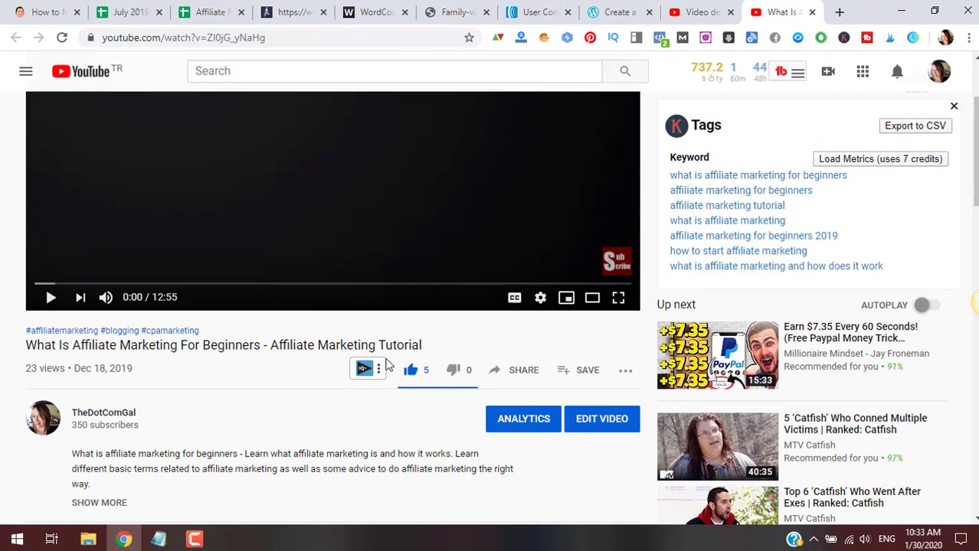
Set the video location to Turkey in the video's advanced details and save the change
click(698, 12)
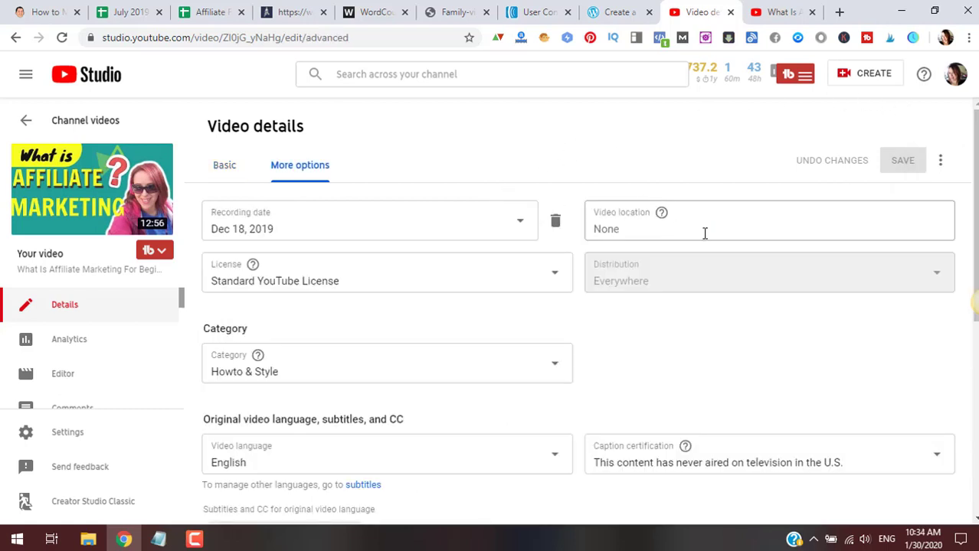
click(705, 232)
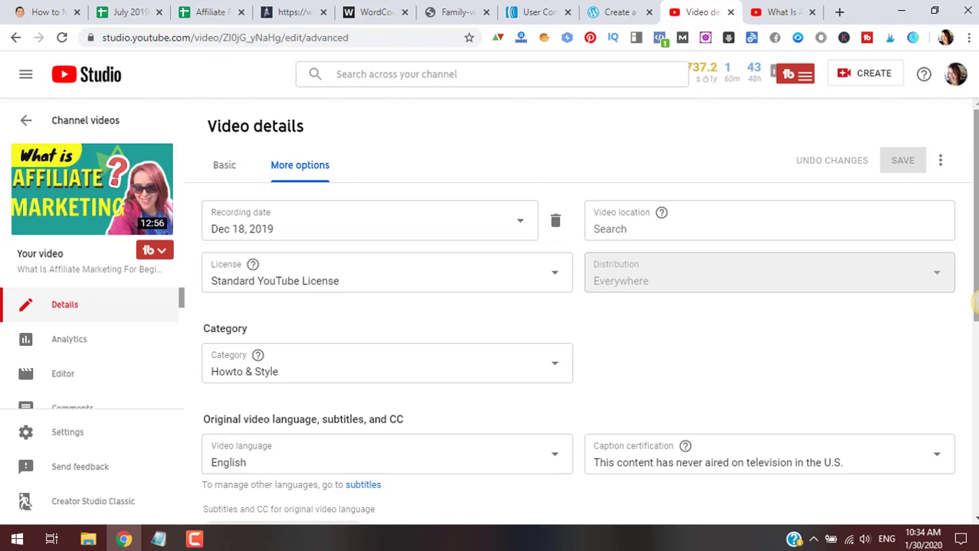
text(Turkey)
click(614, 286)
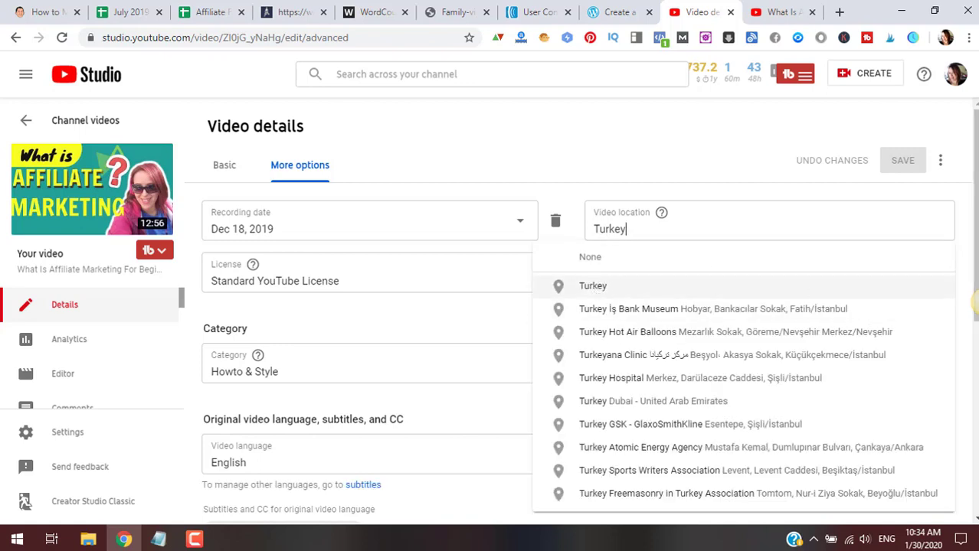
click(903, 161)
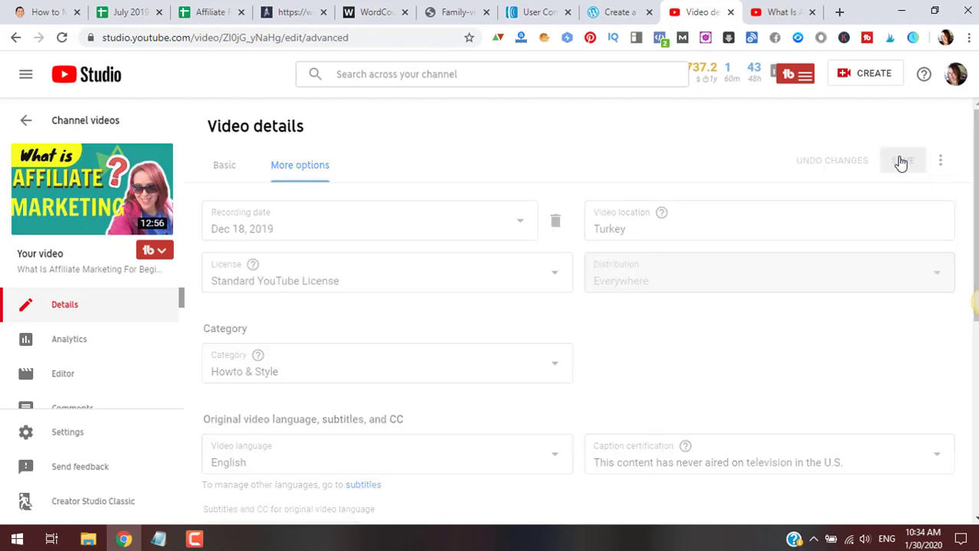
Reopen the video's watch page, pause playback, and compare the area above the title with the hashtags in the expanded description
click(53, 196)
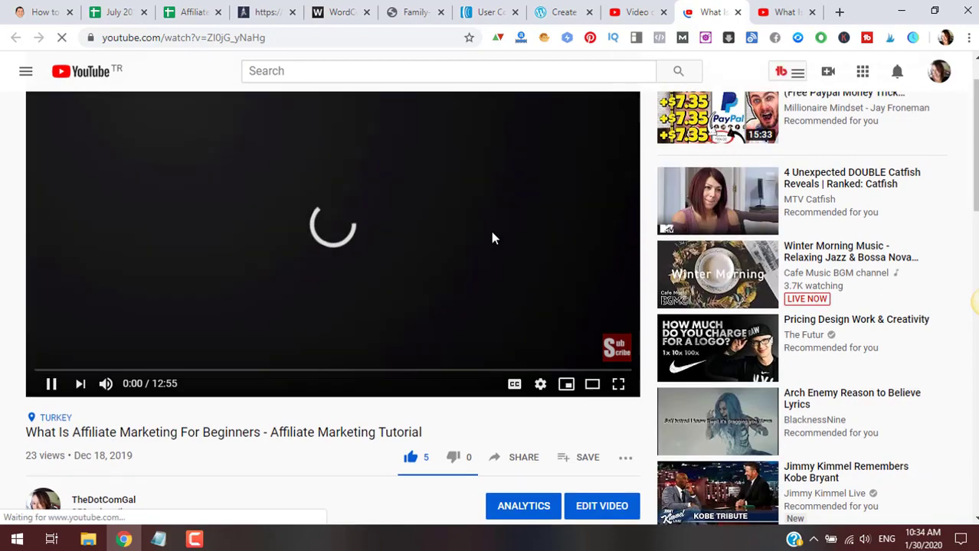
click(491, 231)
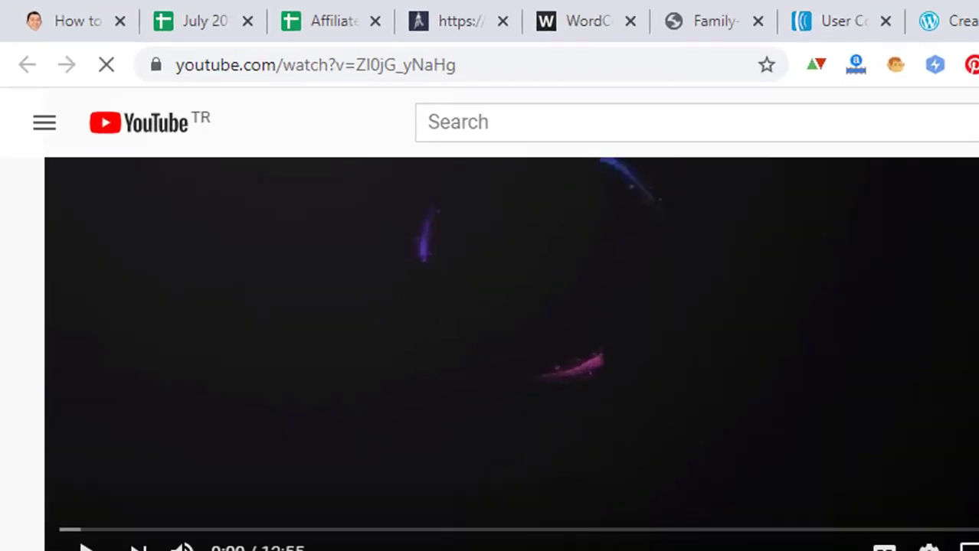
scroll(129, 374, down, 3)
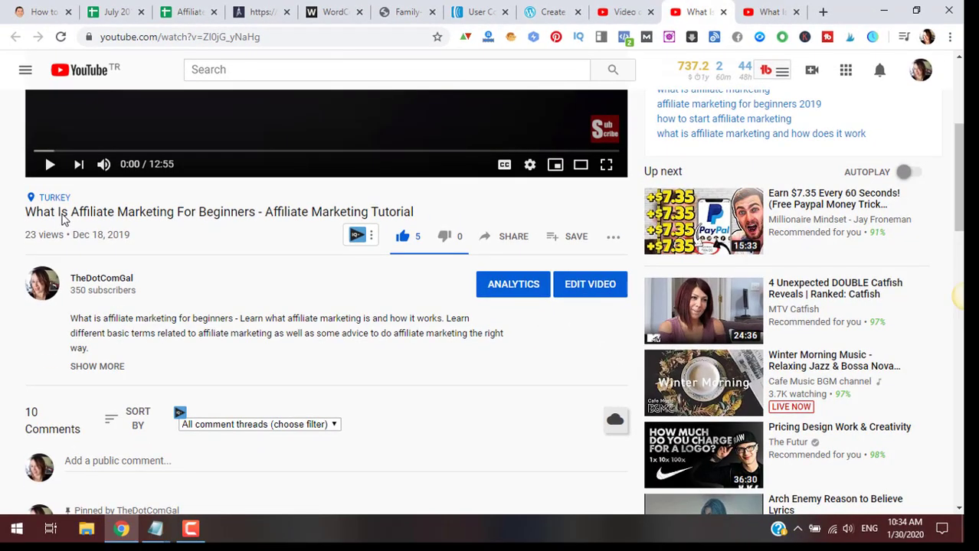
click(104, 366)
scroll(334, 269, down, 2)
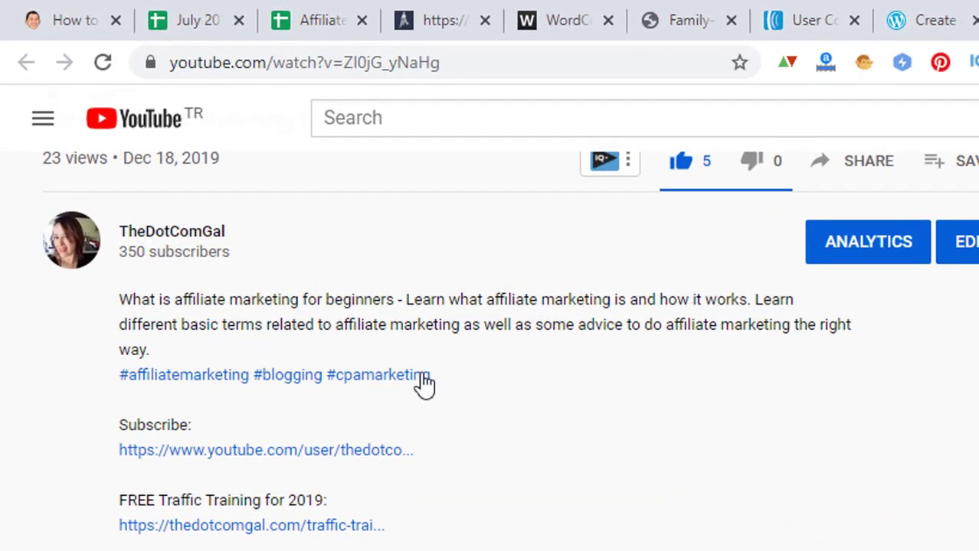
scroll(469, 456, up, 5)
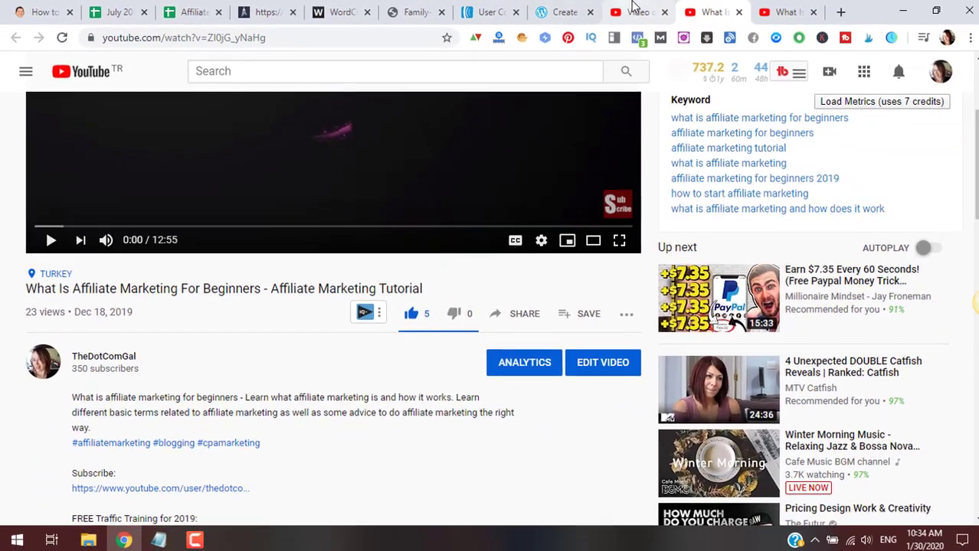
Reset the video location to None in the video's advanced details and save the change
click(637, 10)
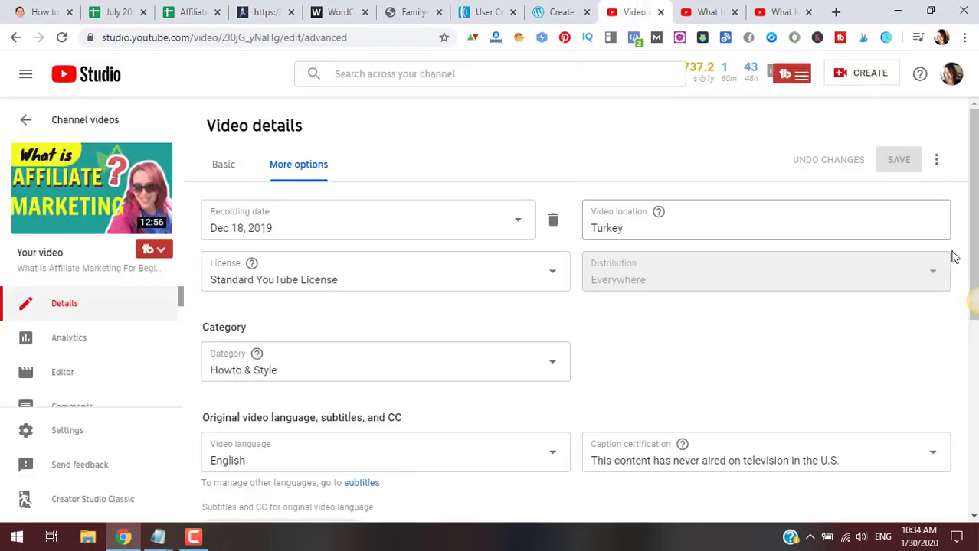
click(795, 234)
click(789, 256)
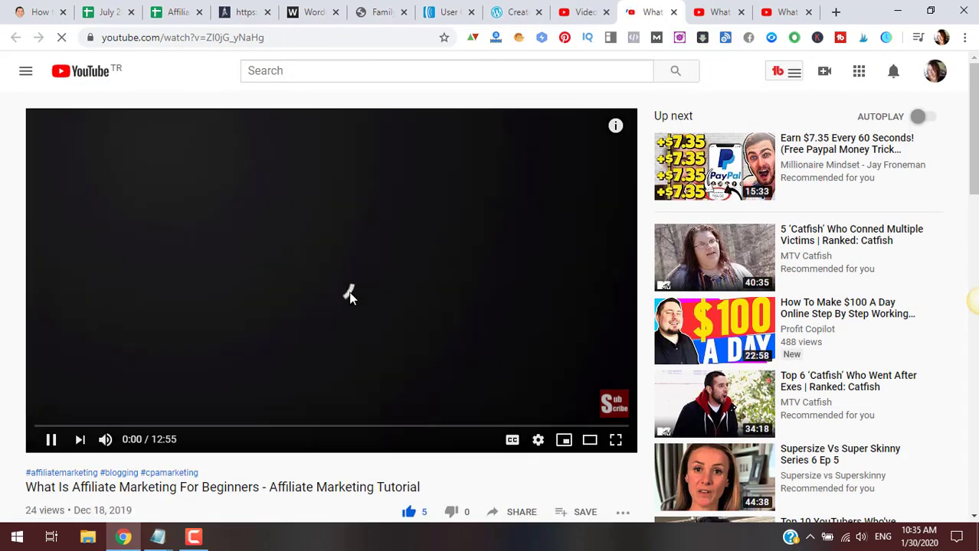
Pause the video on its reloaded watch page and check the line above the title for the hashtags
click(472, 263)
scroll(472, 263, down, 3)
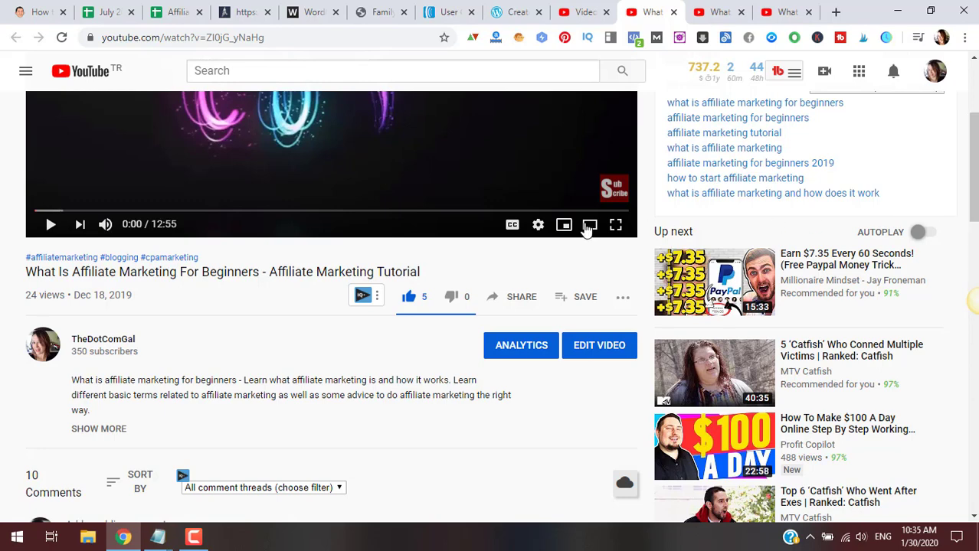
scroll(464, 162, up, 1)
scroll(464, 161, down, 1)
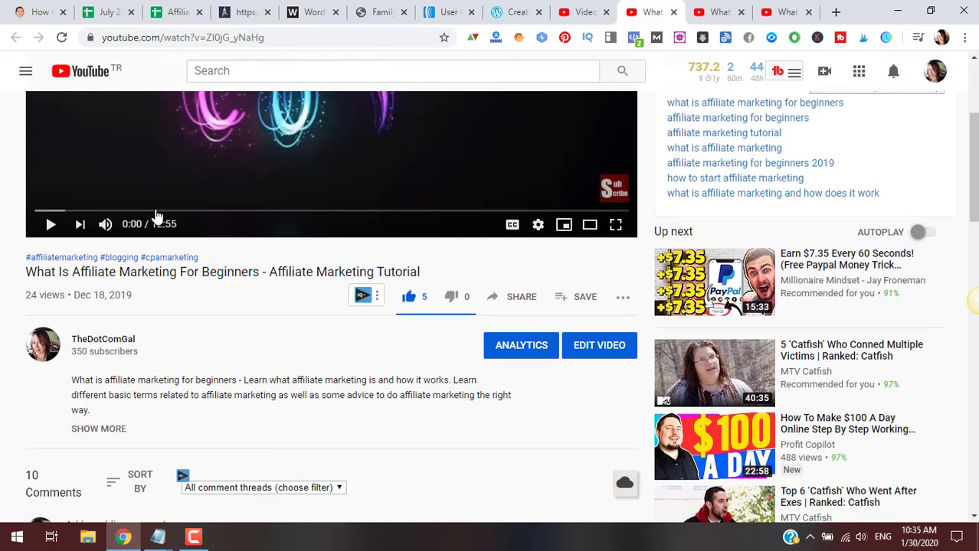